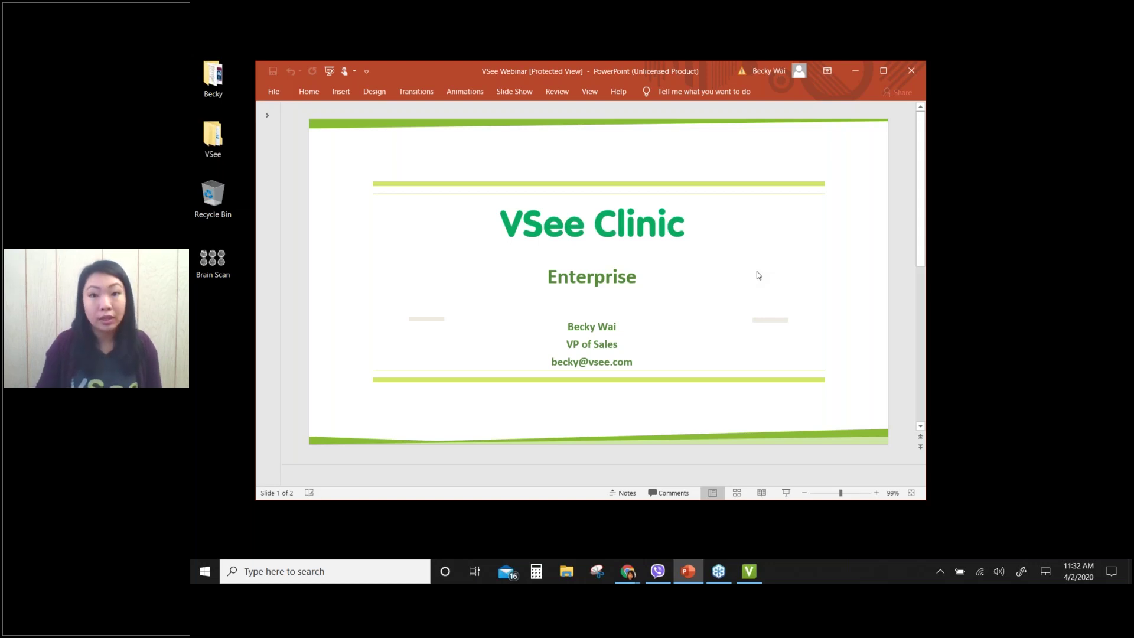
Scroll to the Agenda slide (slide 2) and minimize the PowerPoint window
scroll(758, 275, "down", 1)
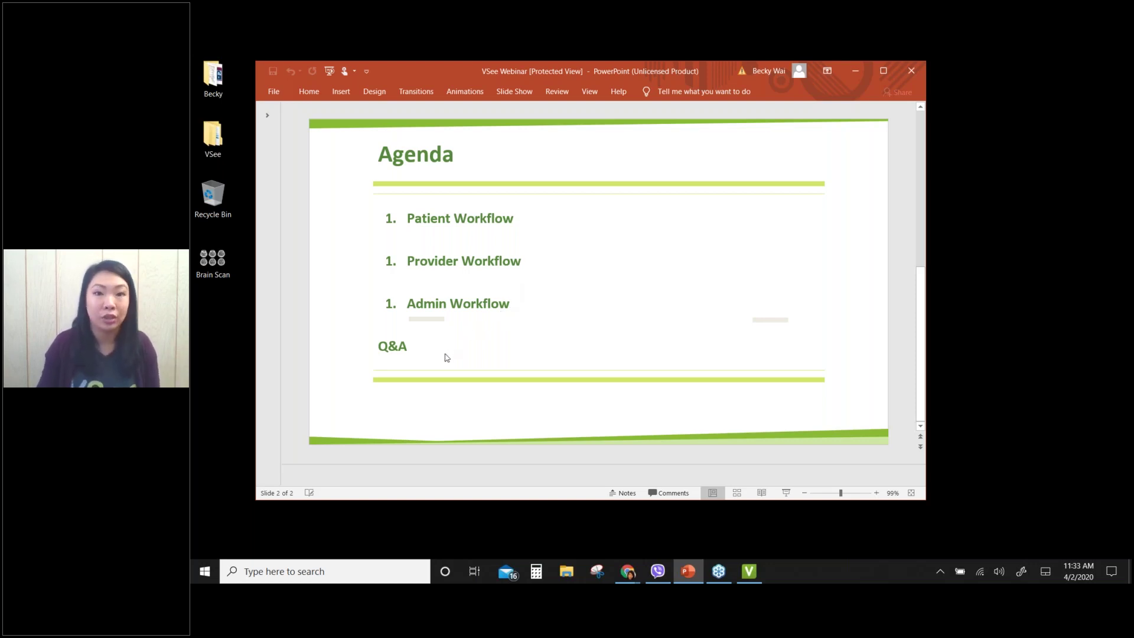
left_click(854, 68)
Bring the Clinic Portal browser window to the front and select the page's web address
mouse_move(623, 572)
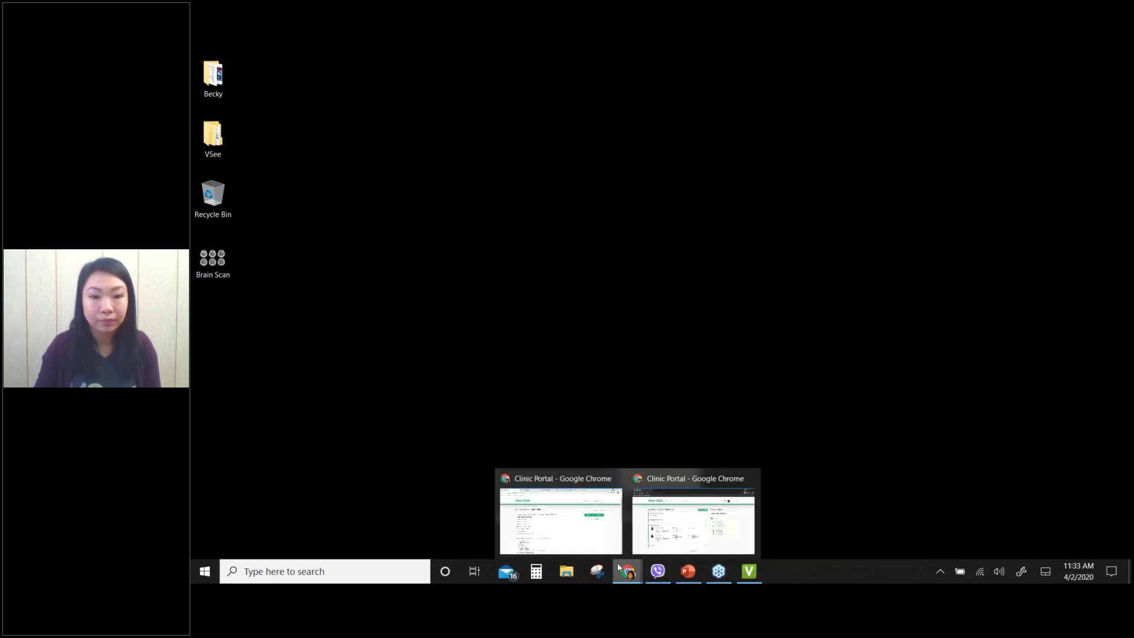
left_click(564, 543)
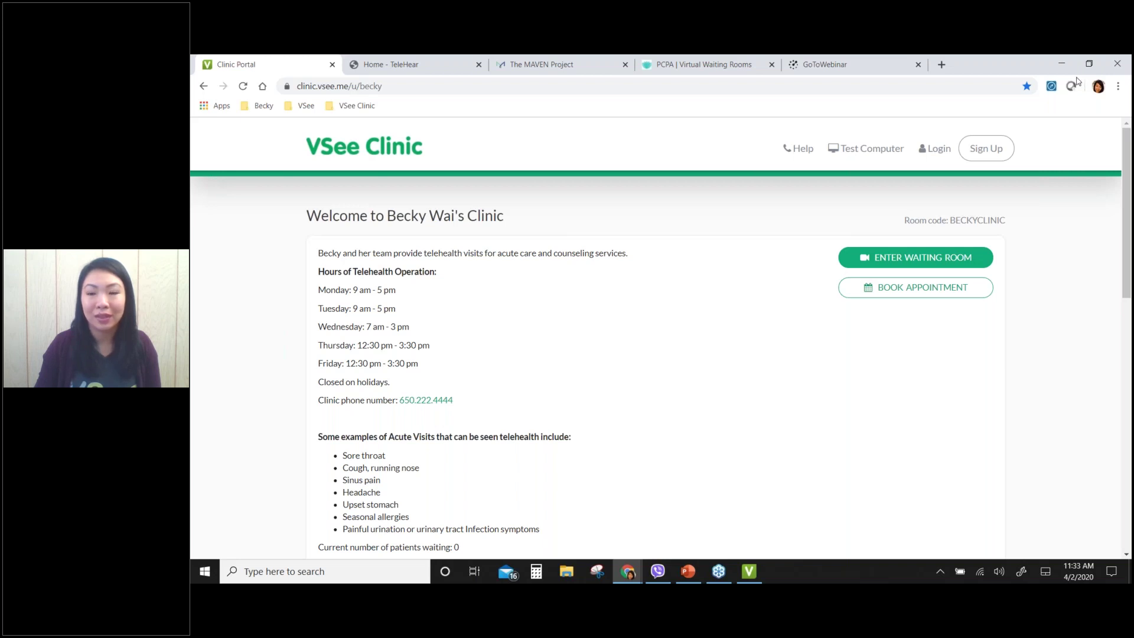
left_click(749, 159)
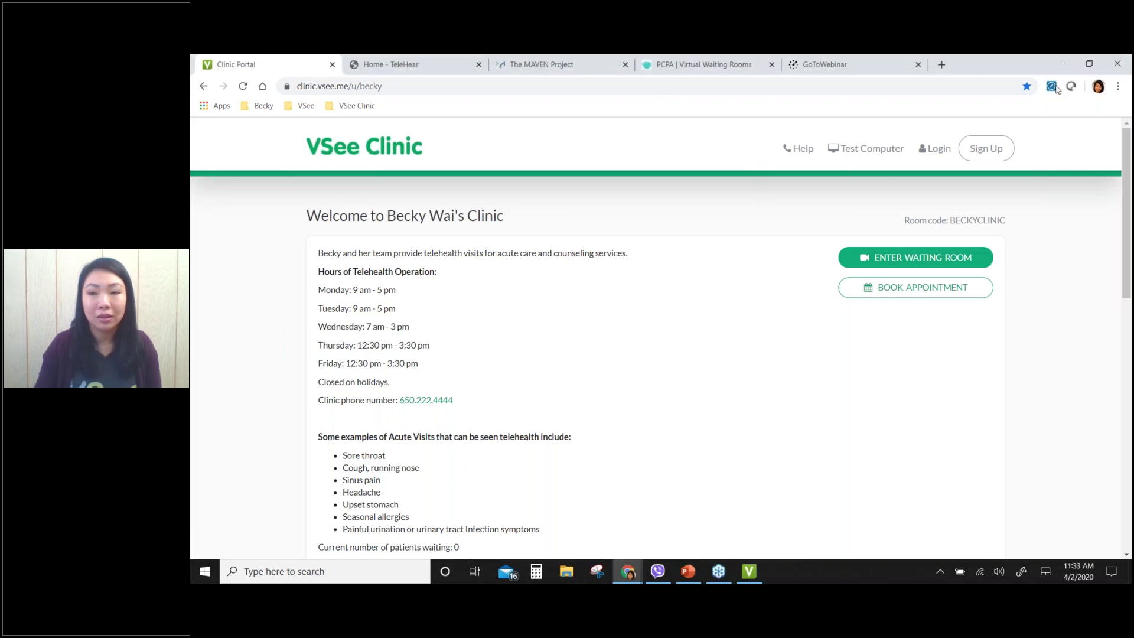
left_click(782, 111)
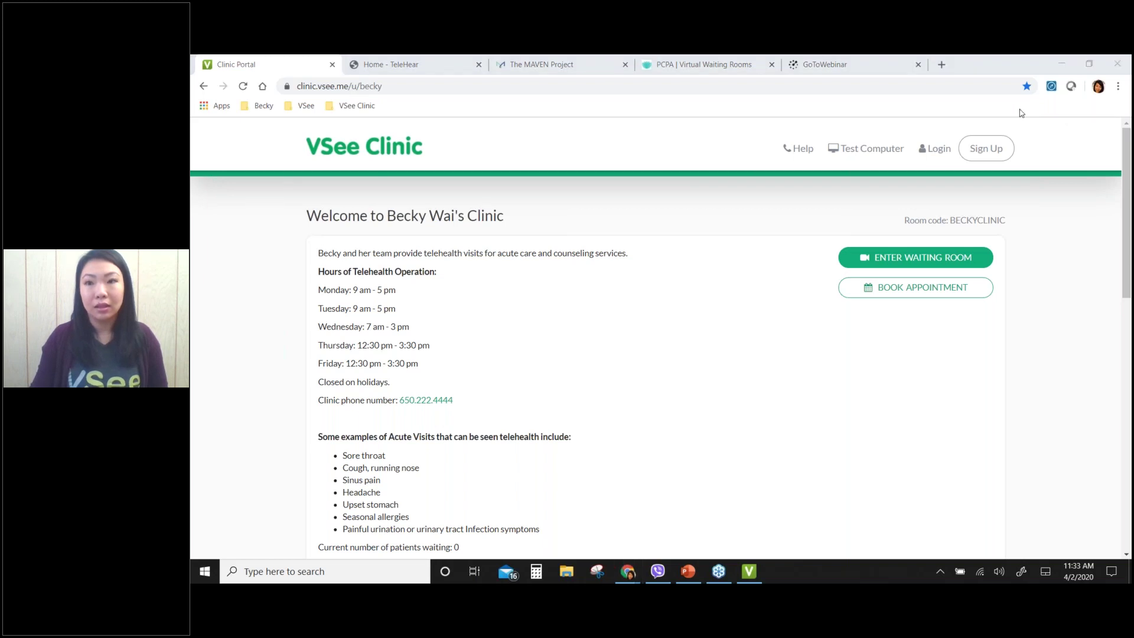
left_click(772, 110)
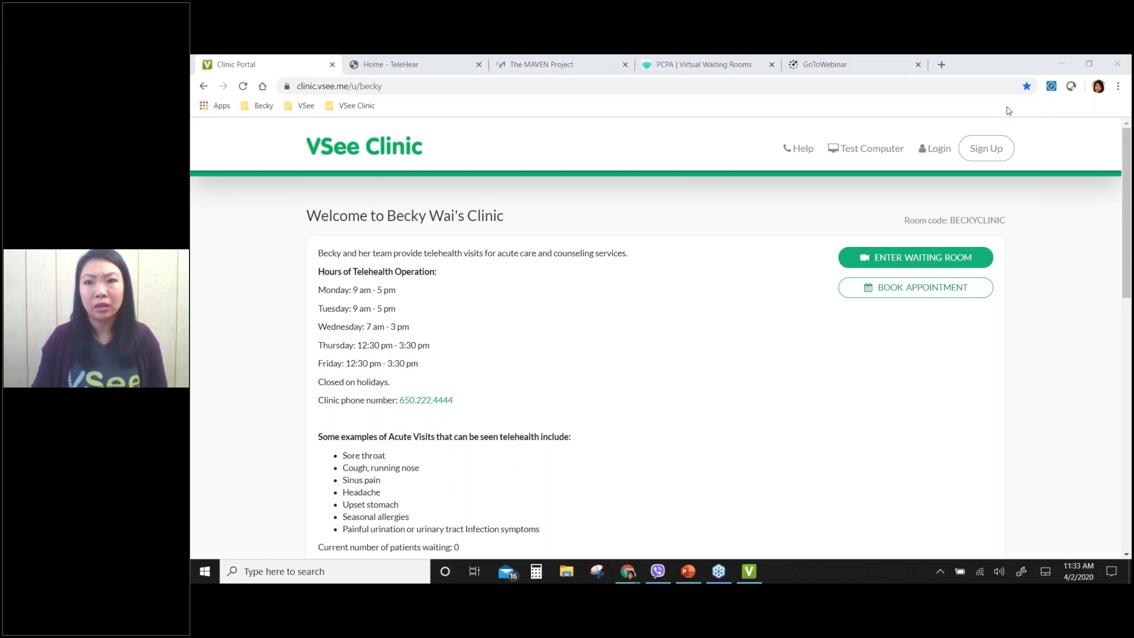
left_click(818, 115)
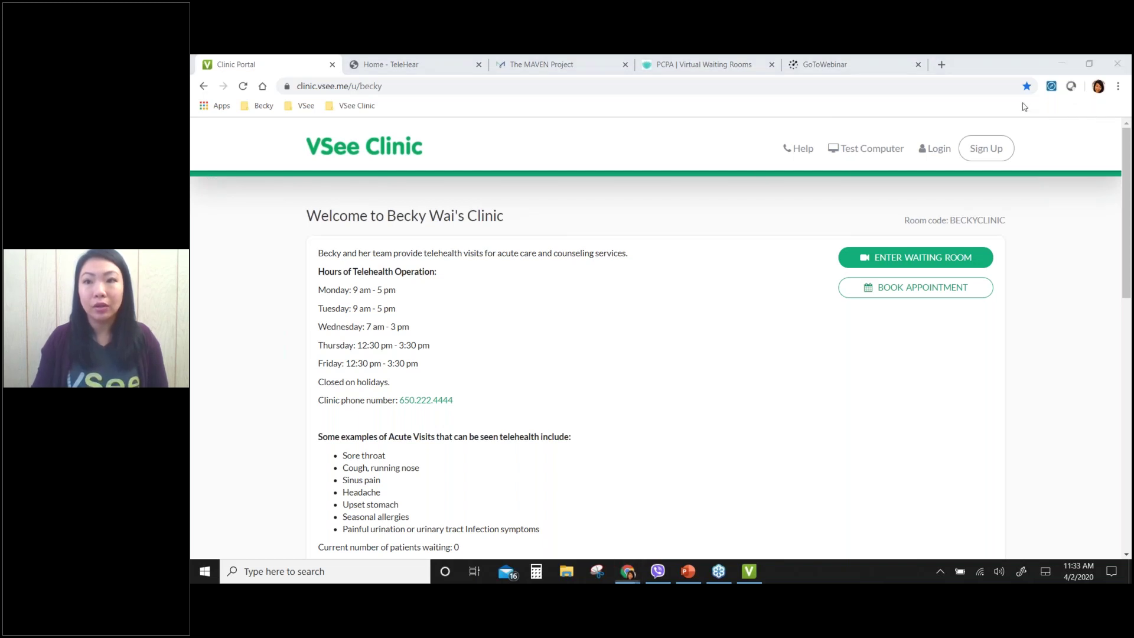
left_click(798, 113)
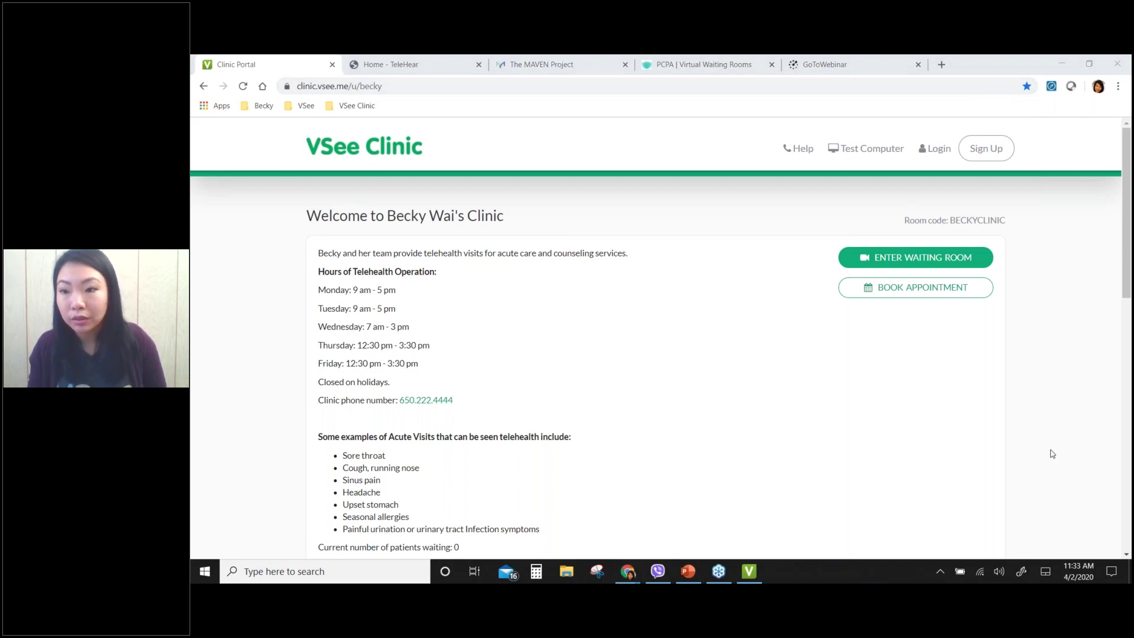
left_click(762, 310)
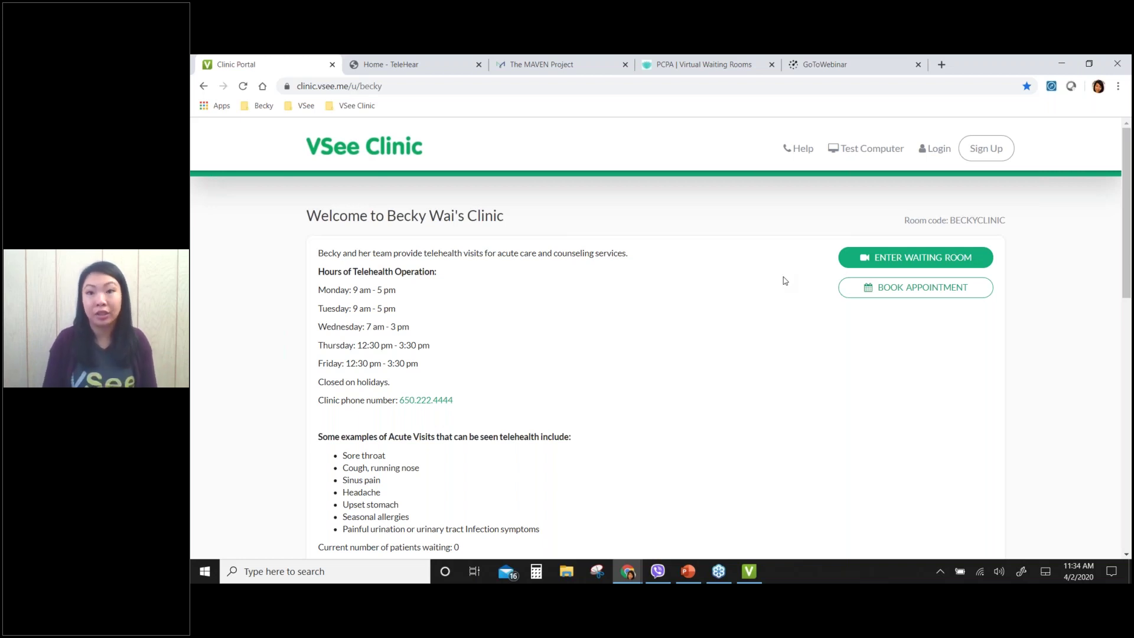
left_click_drag(407, 89, 286, 96)
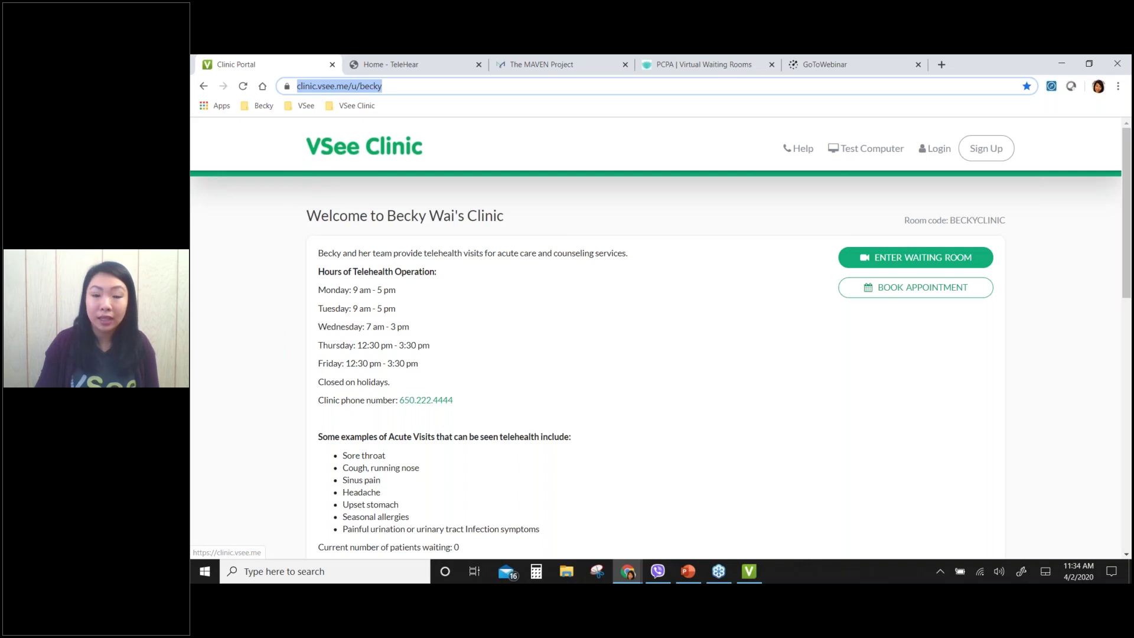
scroll(352, 270, "down", 2)
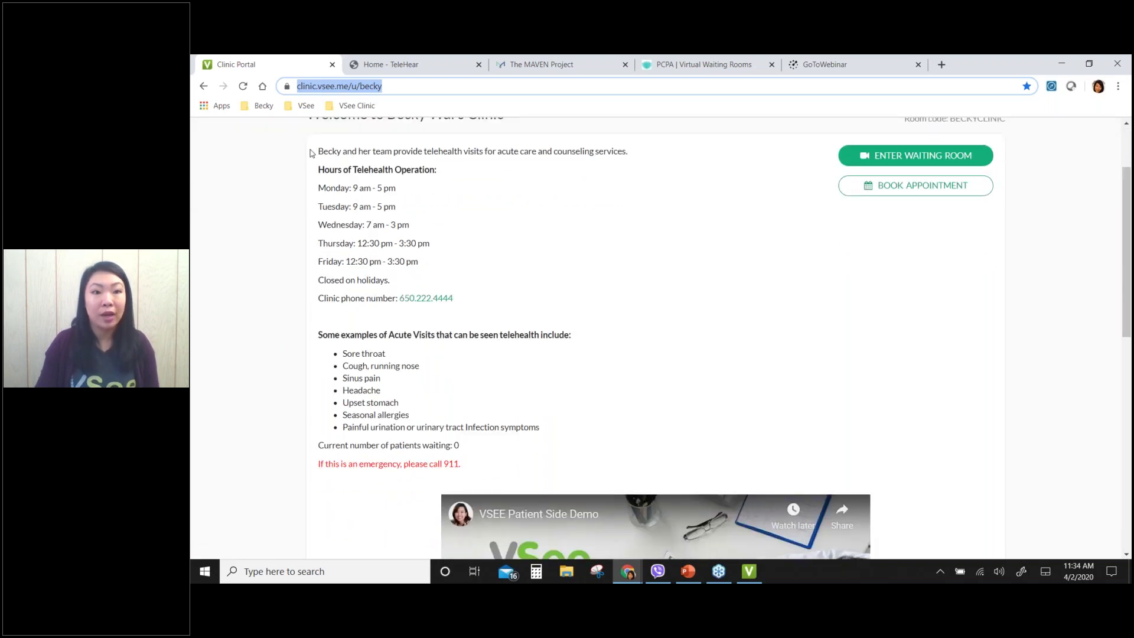
left_click_drag(314, 155, 342, 225)
left_click(342, 225)
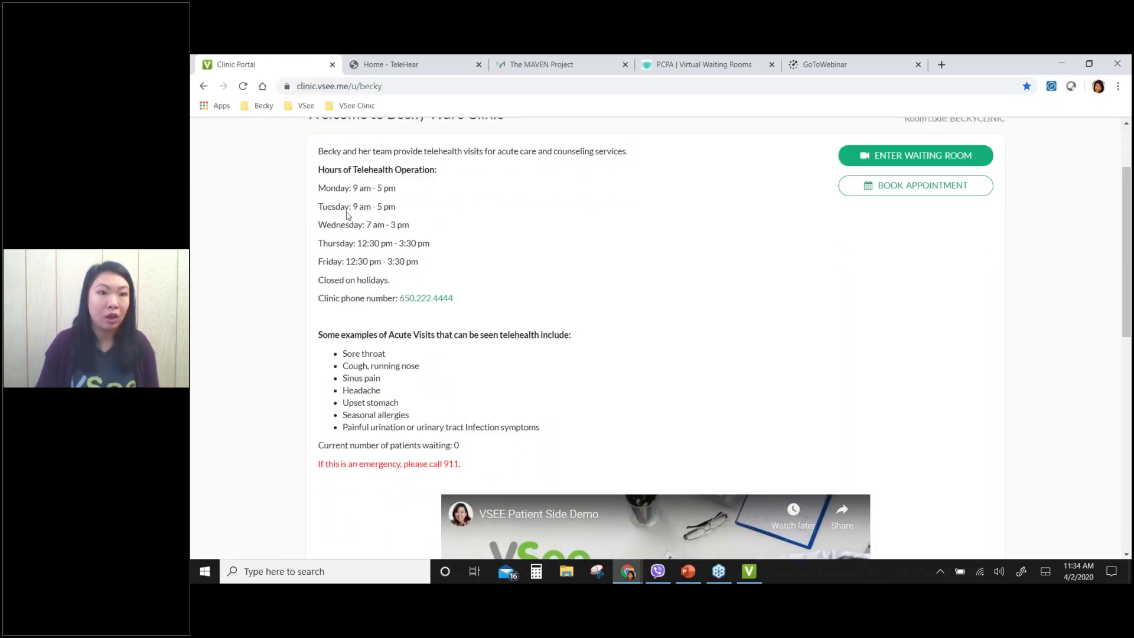
scroll(360, 199, "down", 2)
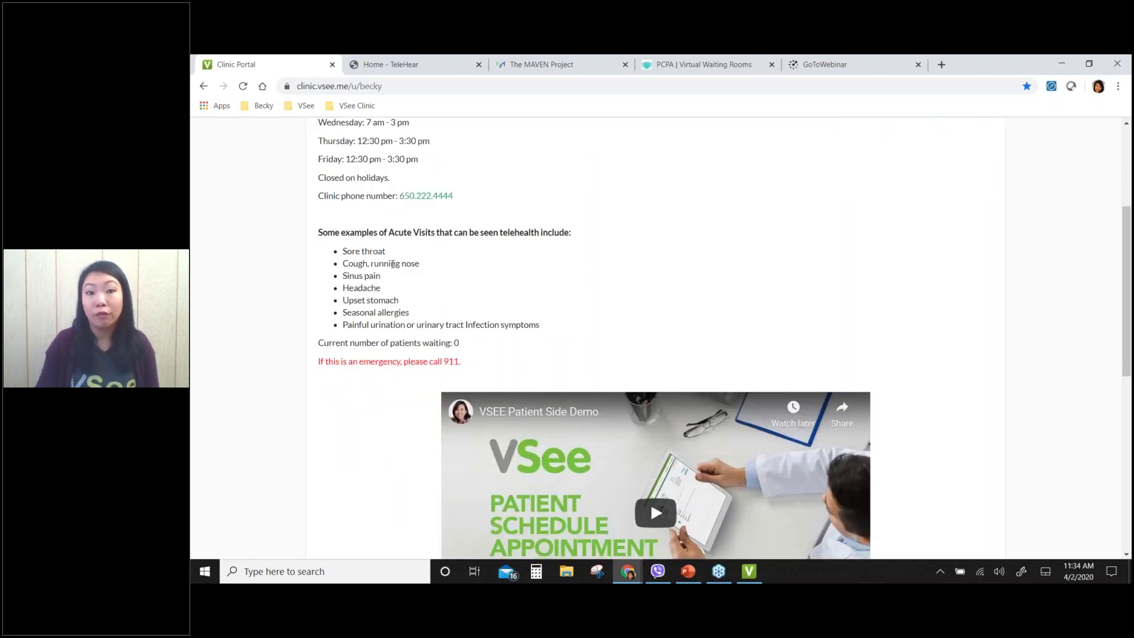
scroll(393, 264, "down", 4)
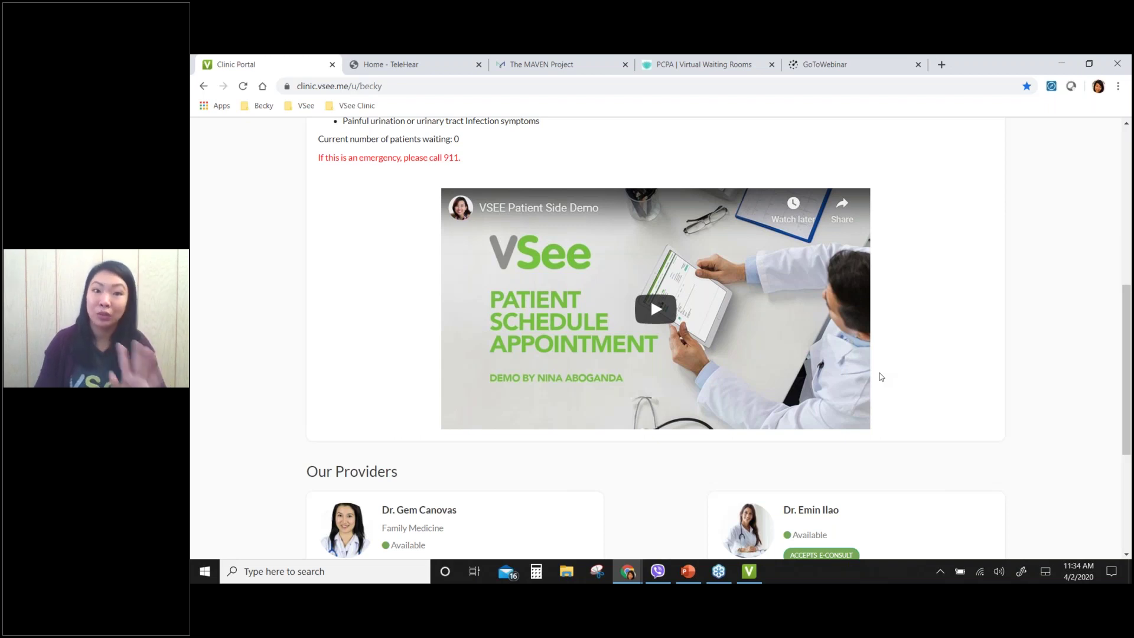
scroll(914, 338, "down", 3)
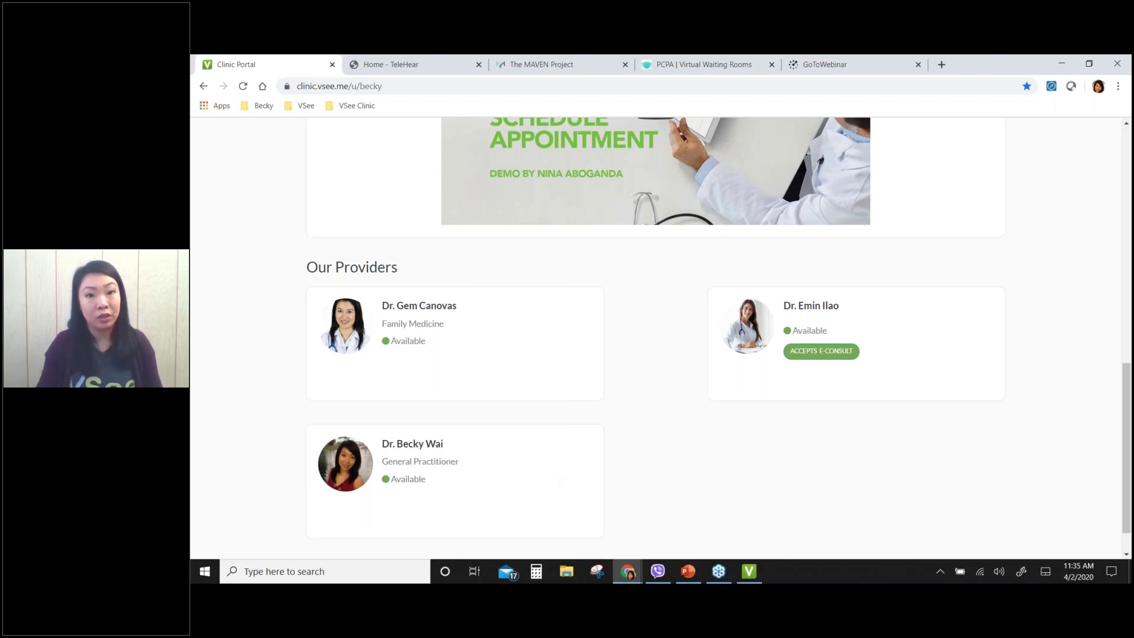
scroll(548, 477, "up", 2)
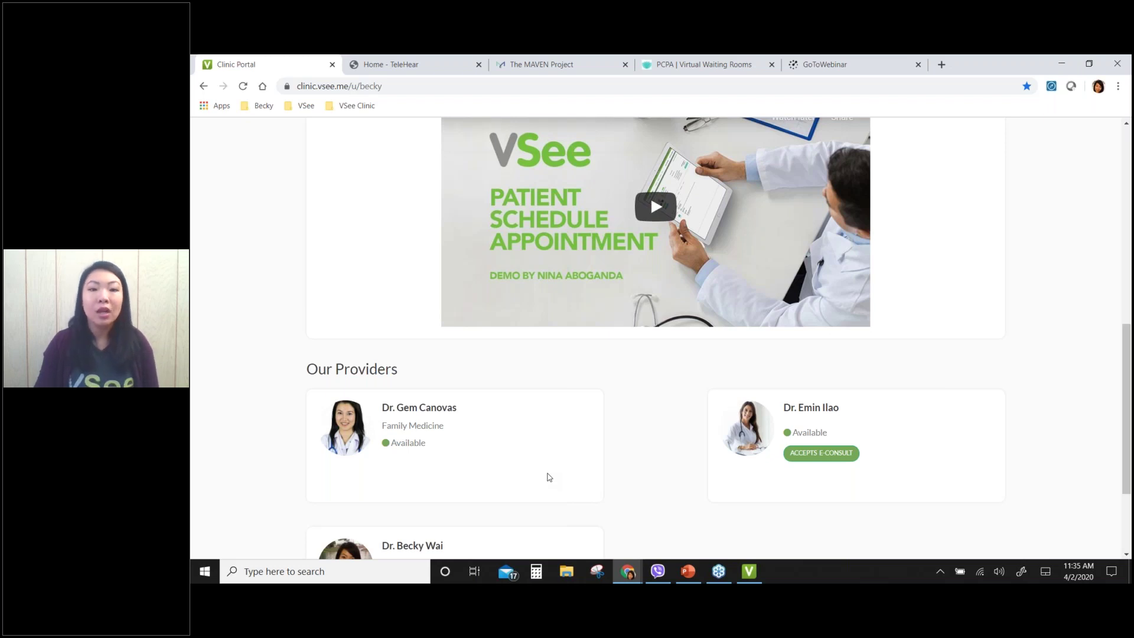
scroll(548, 475, "down", 2)
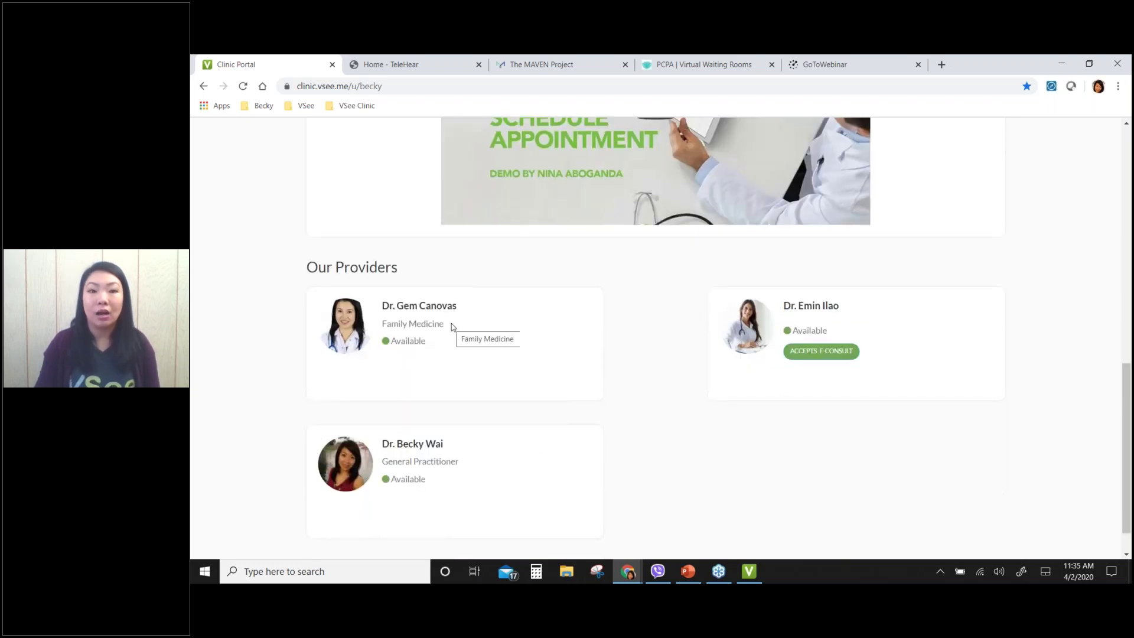
scroll(558, 471, "up", 1)
left_click(558, 471)
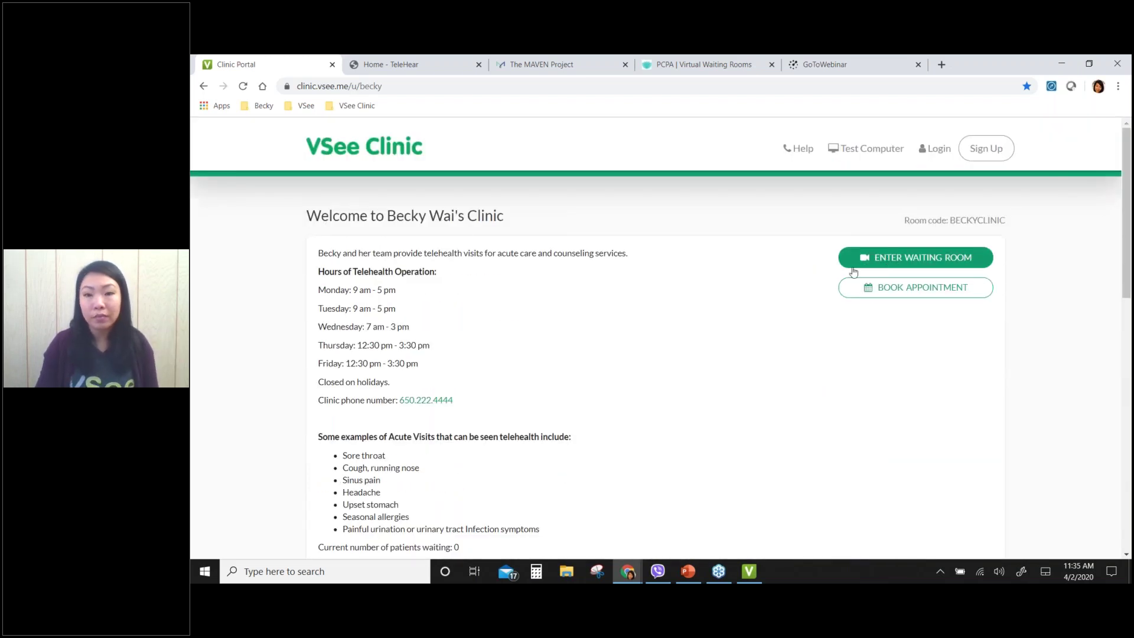
Try entering the waiting room, view the Create Account page, then go back to the welcome page
left_click(908, 257)
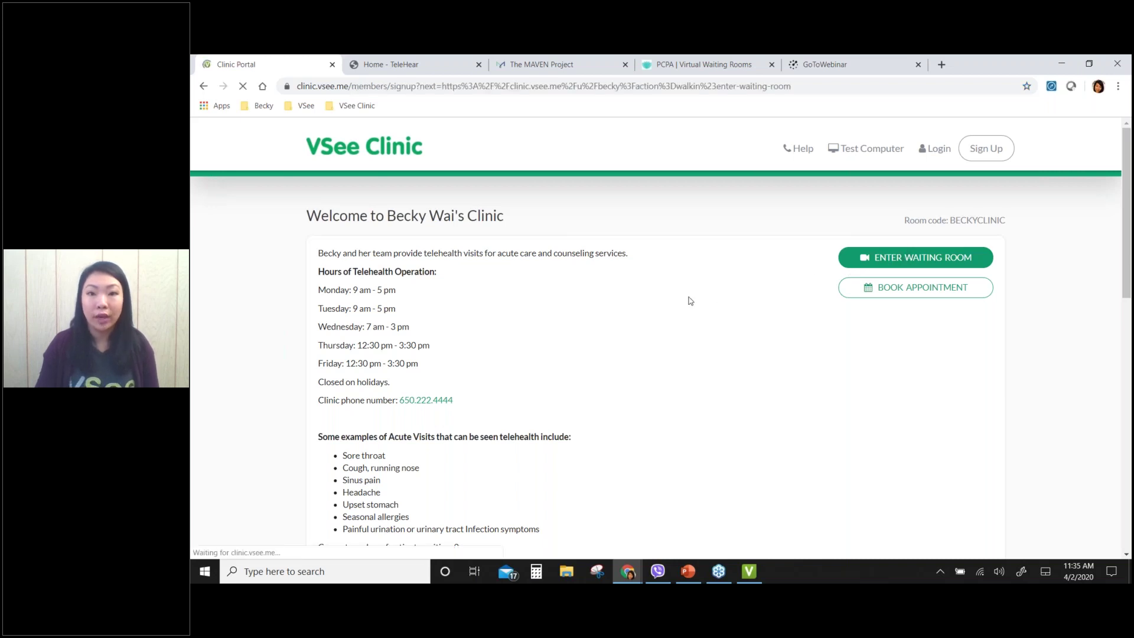
scroll(784, 251, "down", 1)
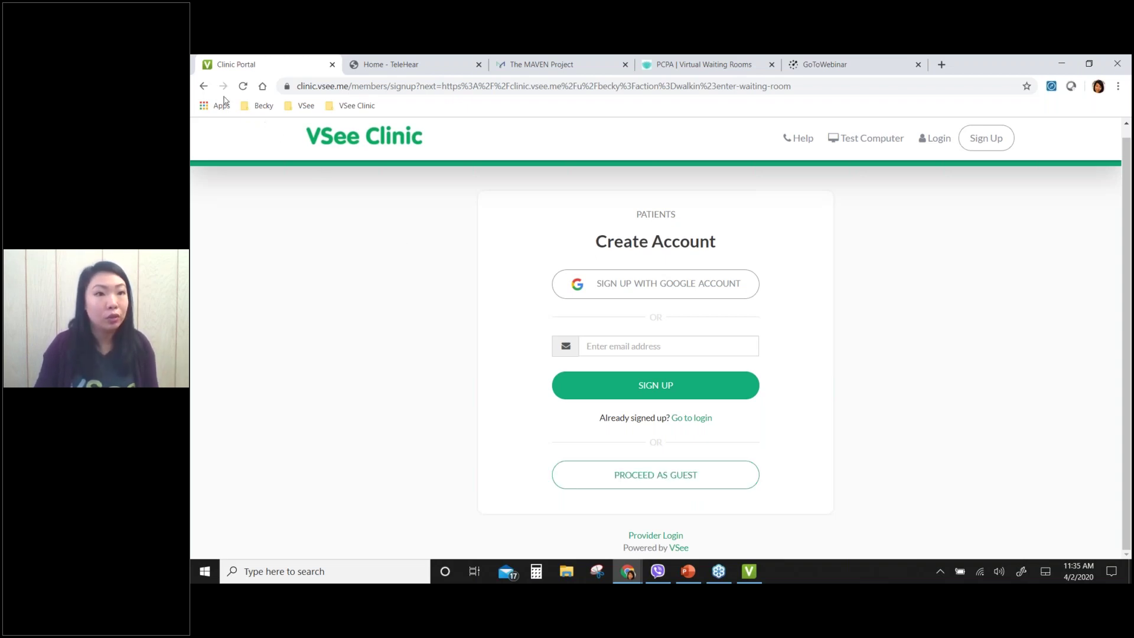
left_click(204, 87)
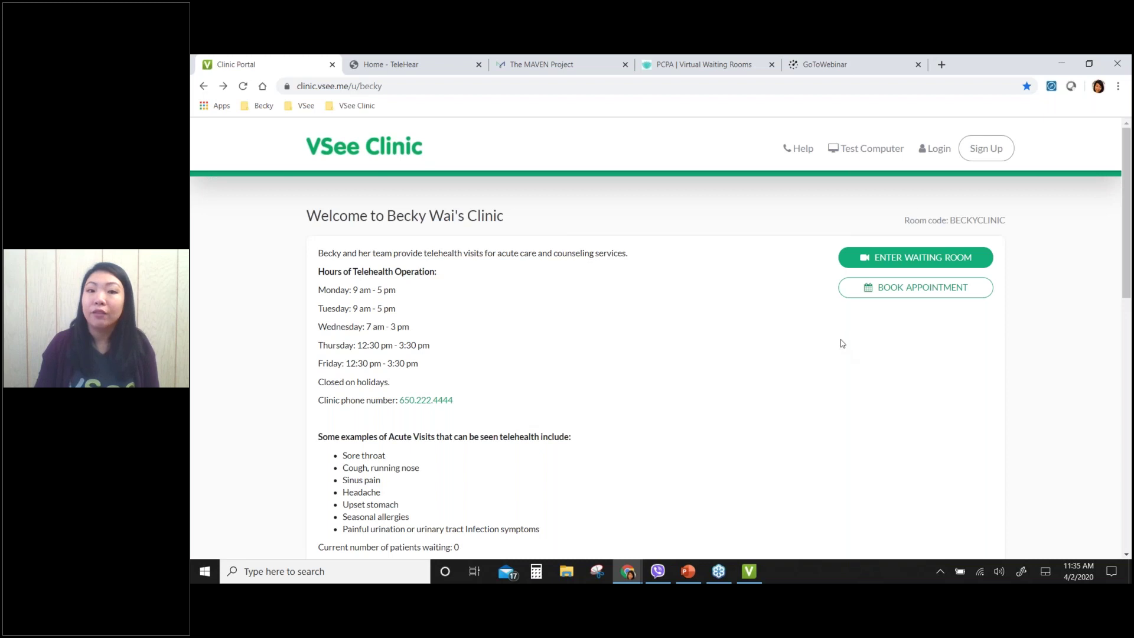
Begin booking an appointment and sign in to the patient account with the saved credentials
left_click(899, 298)
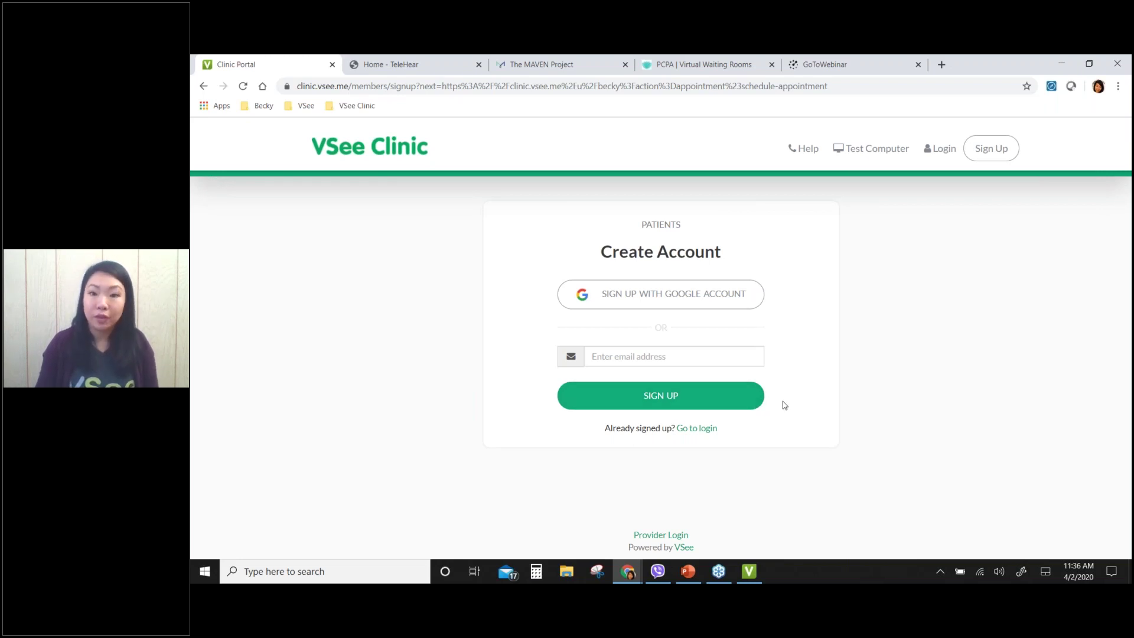
left_click(697, 428)
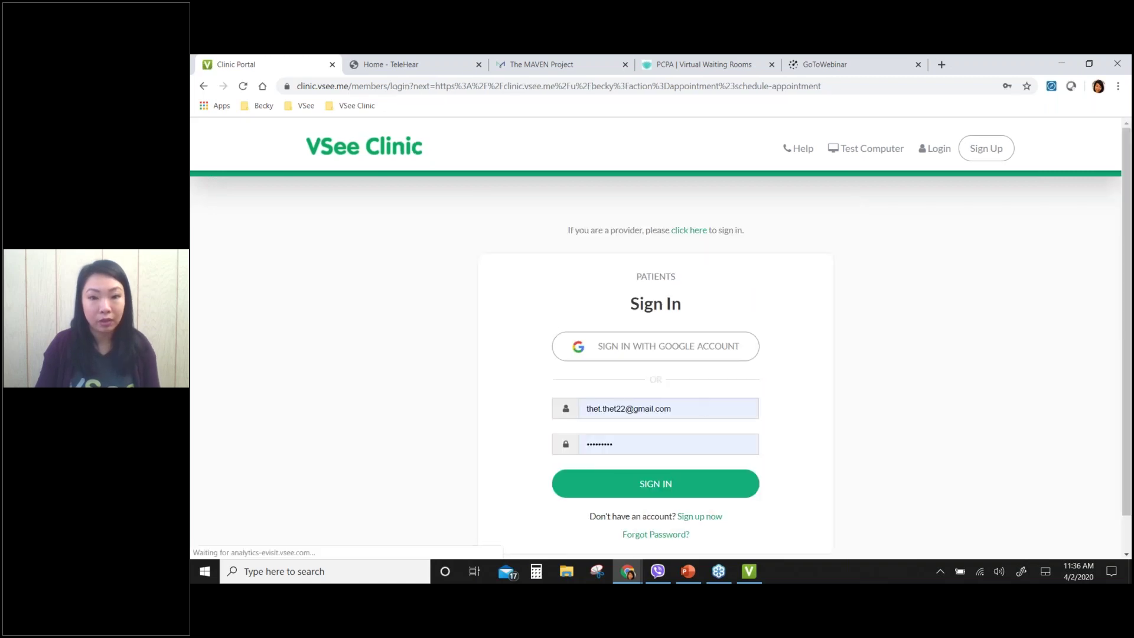
left_click(726, 484)
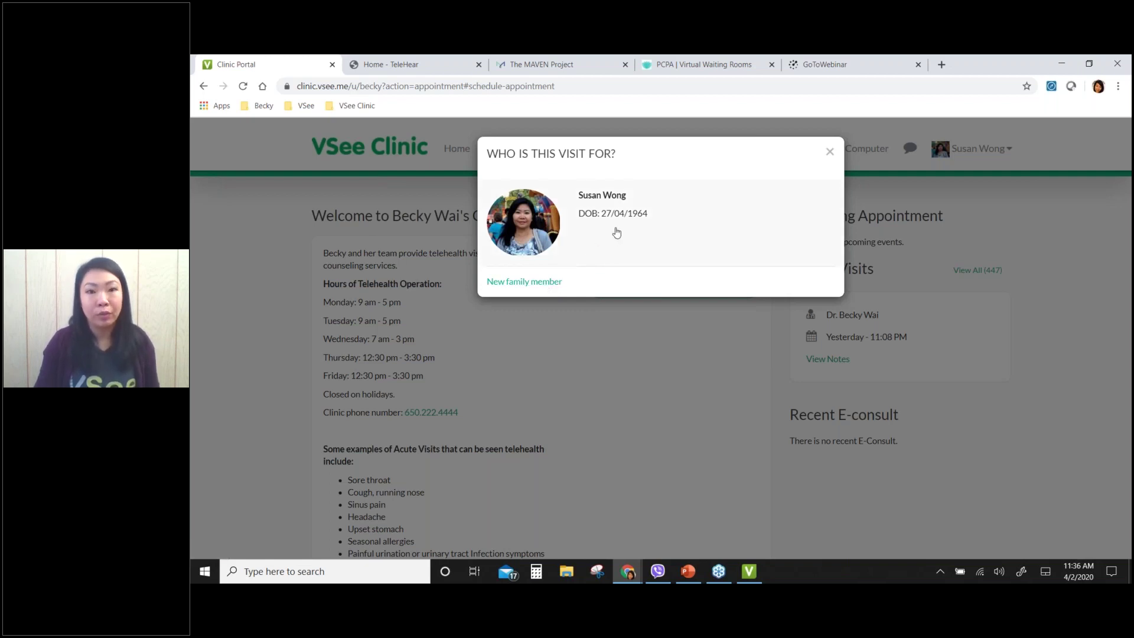
Pick the account holder as the patient and place the cursor in Reason for visit
left_click(617, 233)
left_click(495, 206)
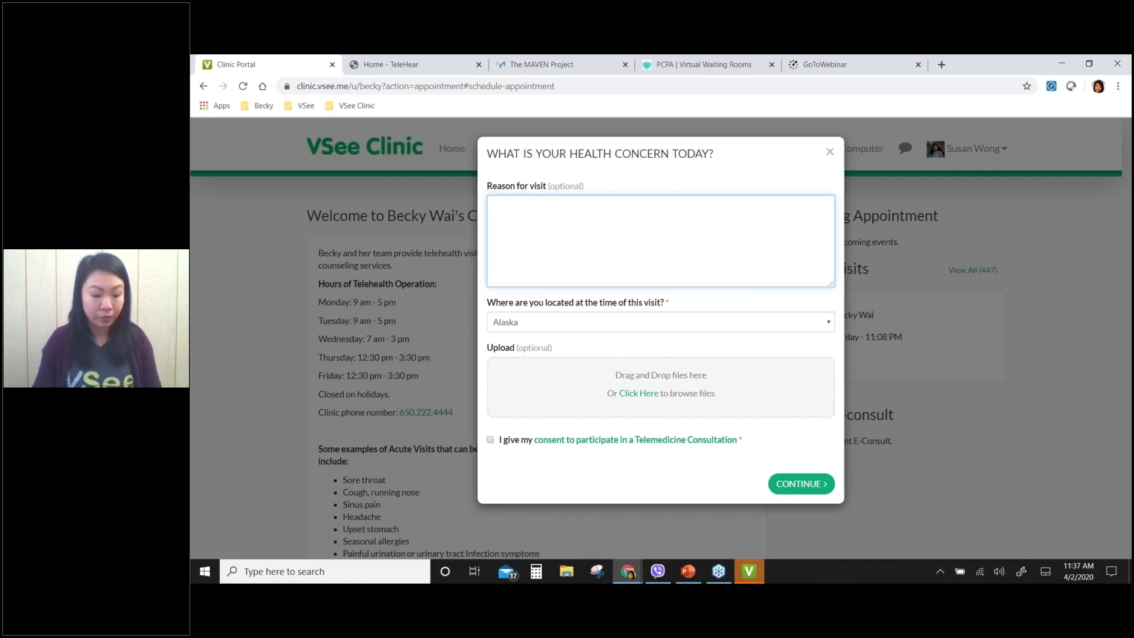
Enter 'Headache' as the reason, choose California as location, and select the Brain Scan image
type("Headache")
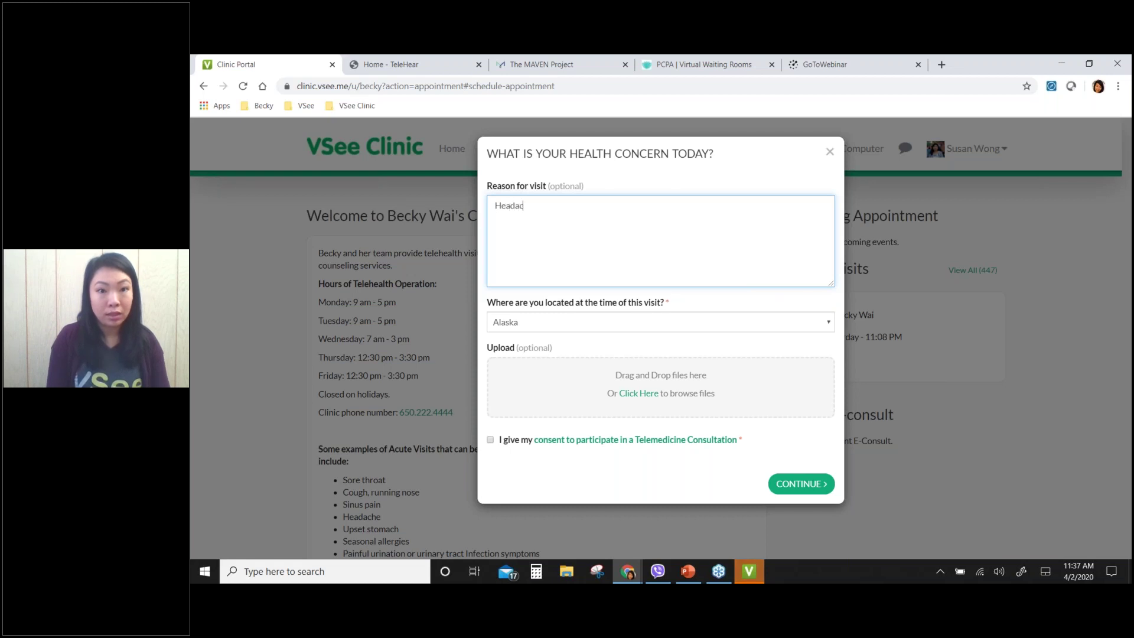
left_click(615, 326)
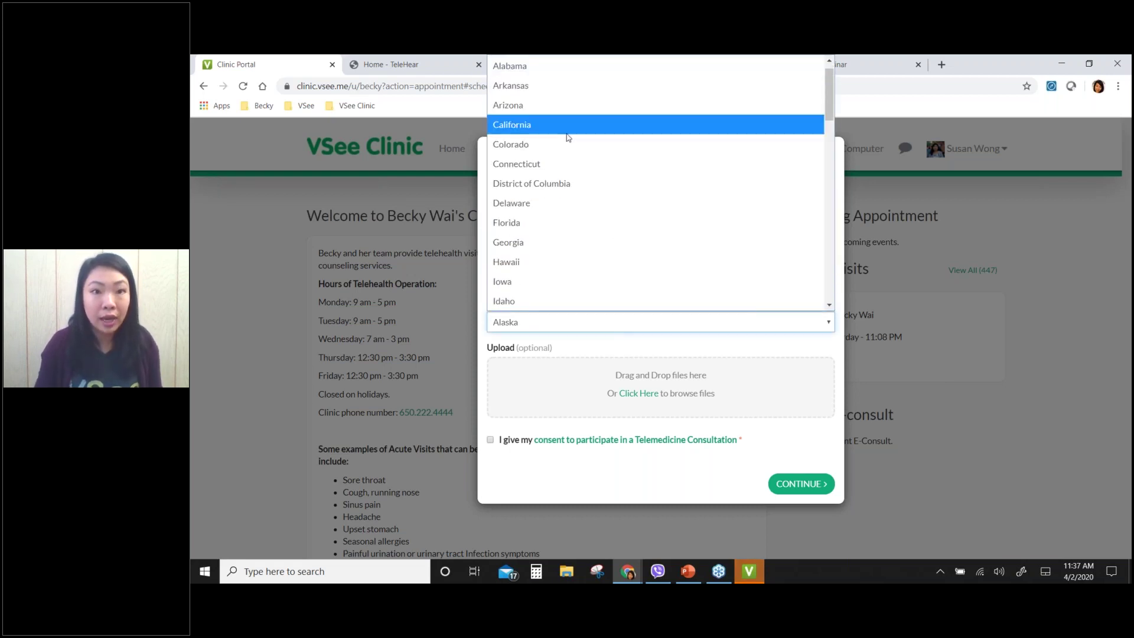
left_click(567, 130)
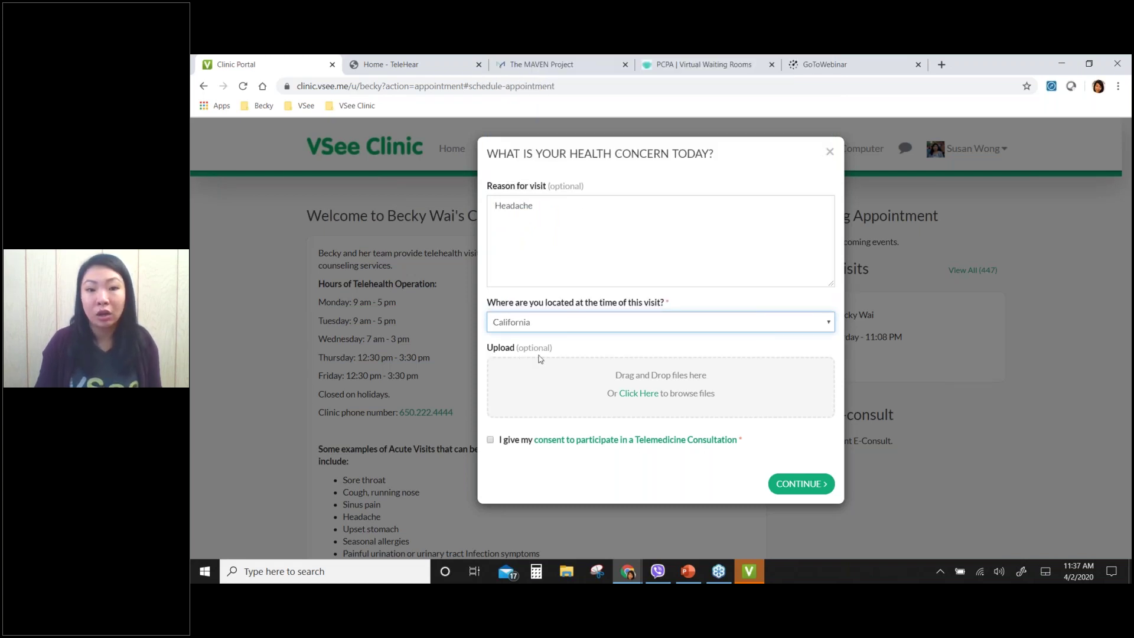
left_click(621, 392)
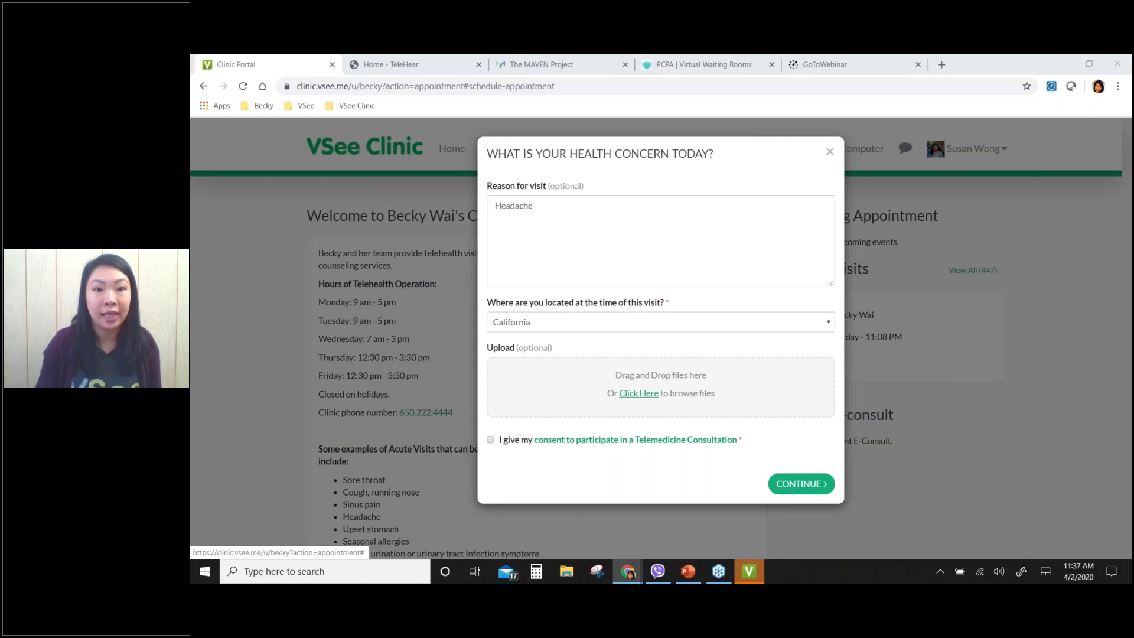
left_click(337, 170)
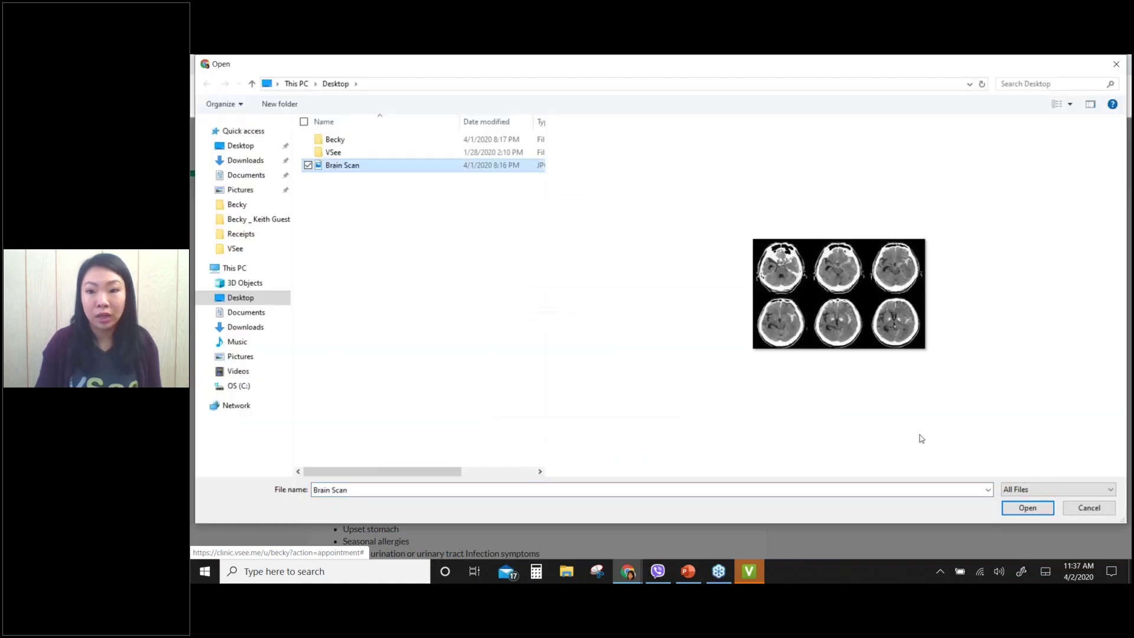
Attach Brain Scan.jpg, tick the telemedicine consent box, and open the consent document
left_click_drag(933, 70, 835, 69)
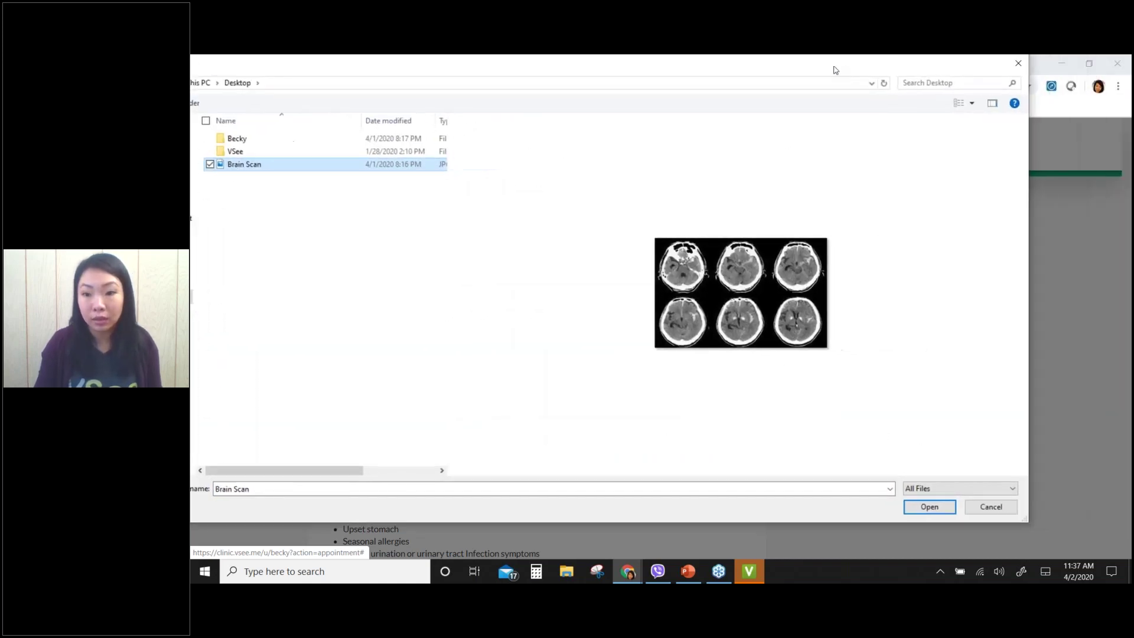
left_click(929, 507)
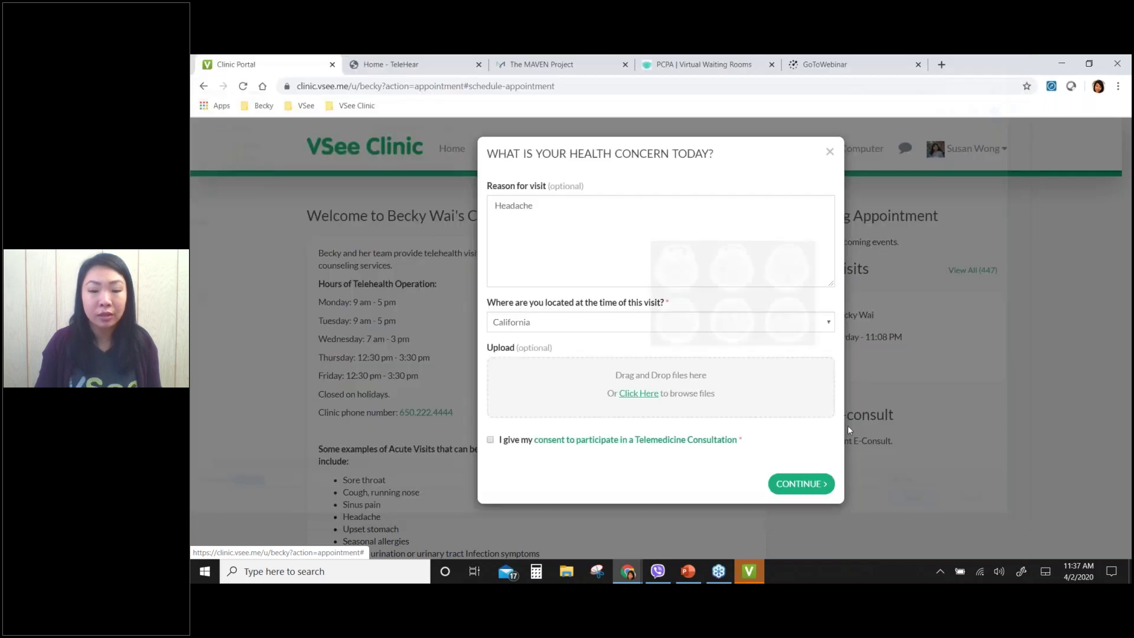
left_click(490, 457)
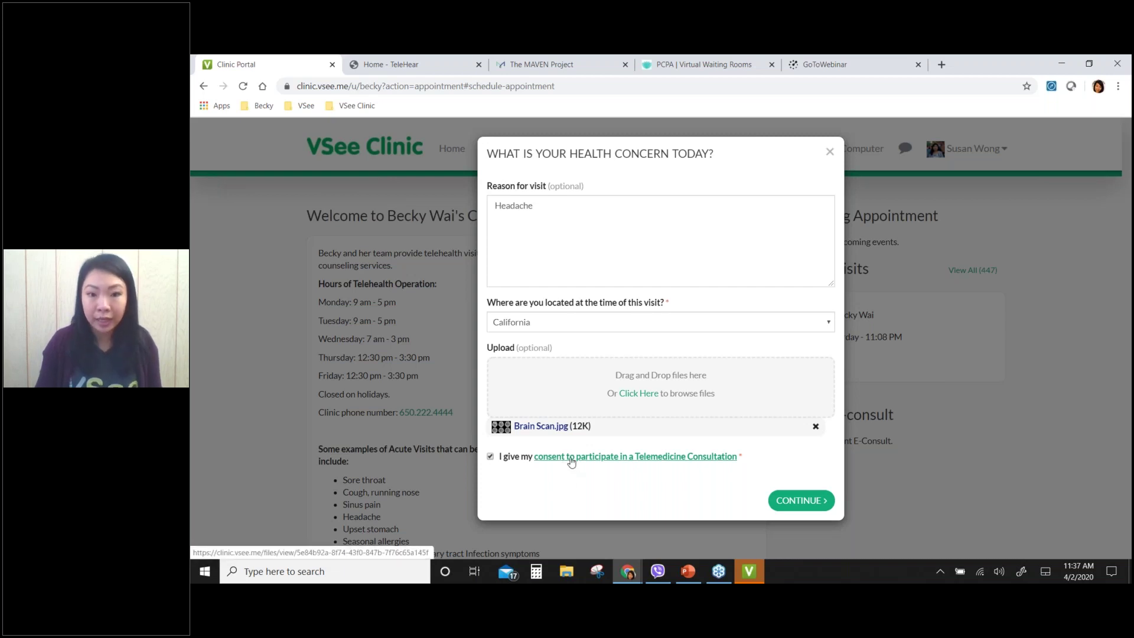
left_click(572, 459)
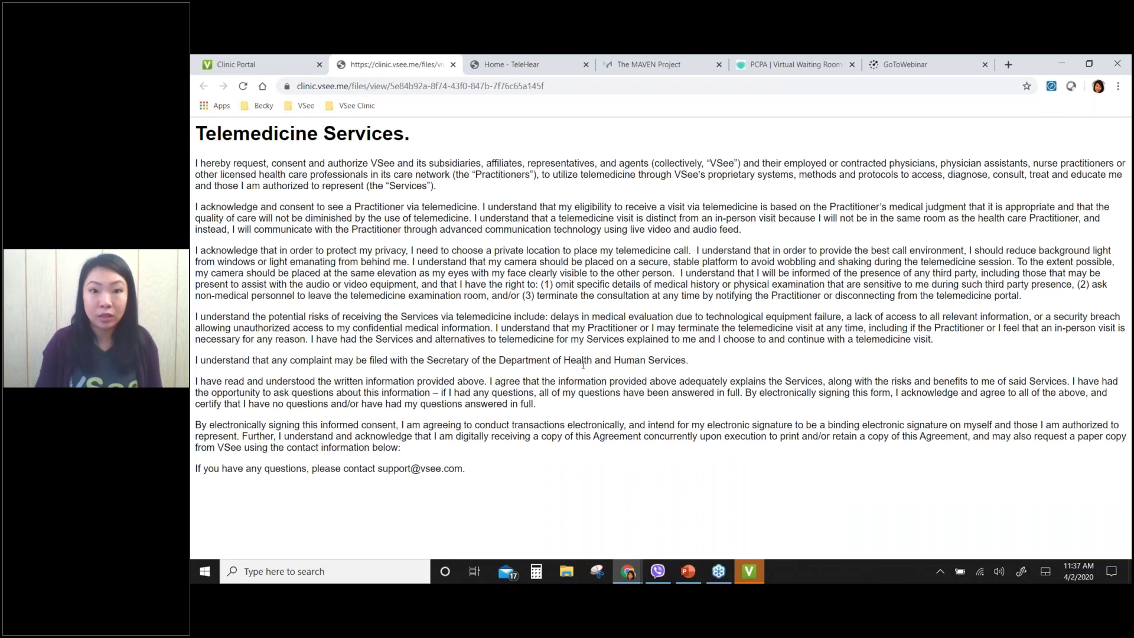
Switch back to the Clinic Portal tab holding the health concern form
left_click(236, 65)
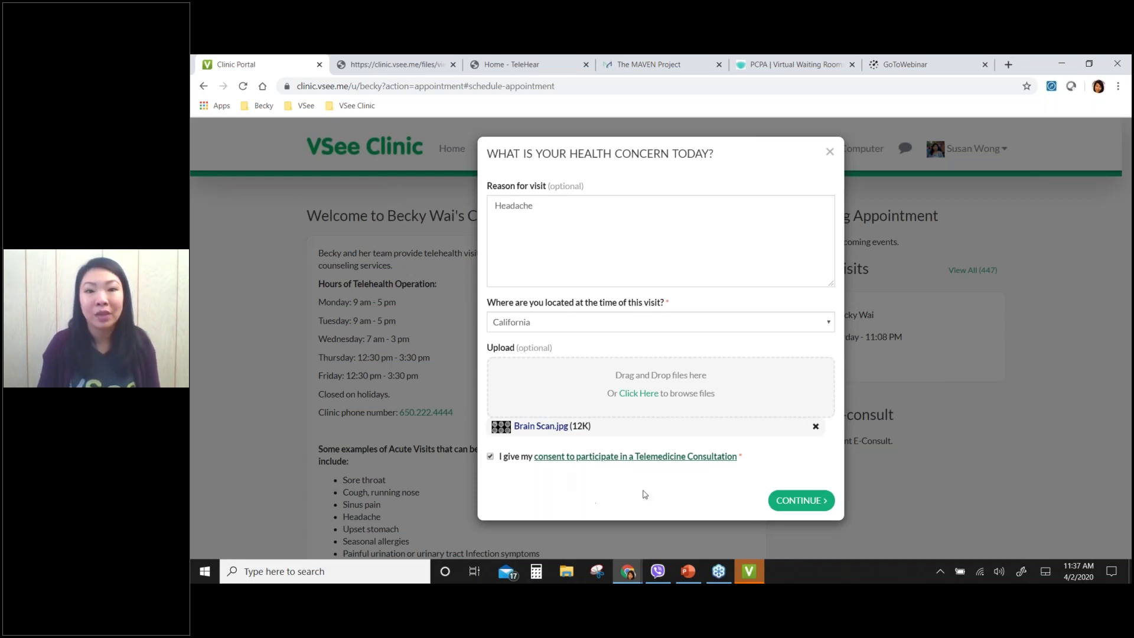
Continue past the health concern and medical information pages and pick the Primary care visit
left_click(789, 501)
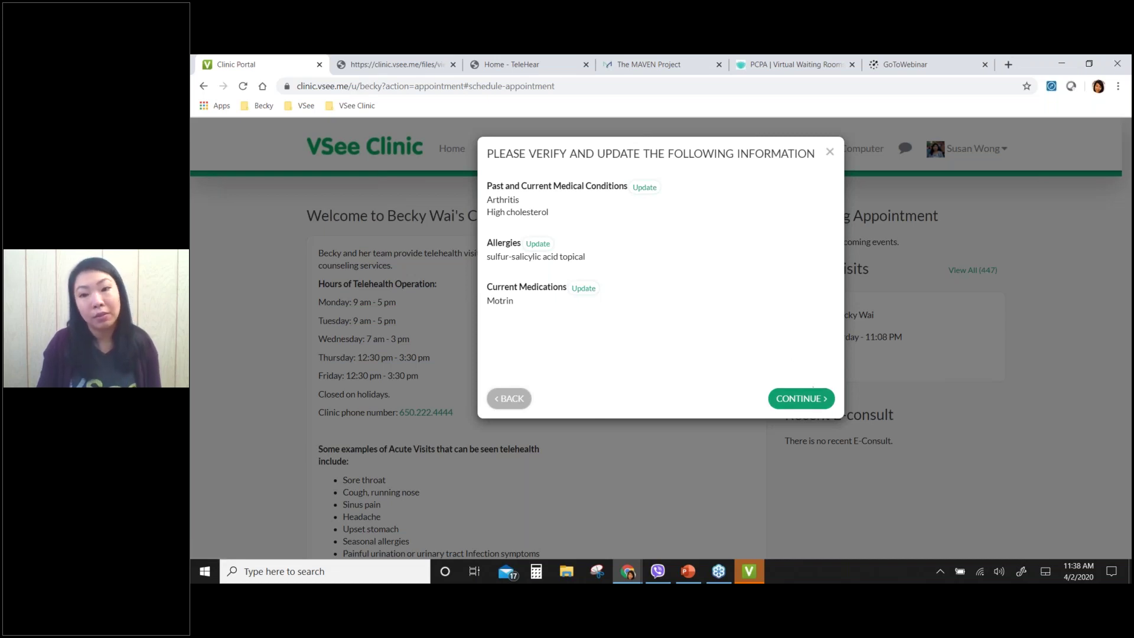
left_click(810, 397)
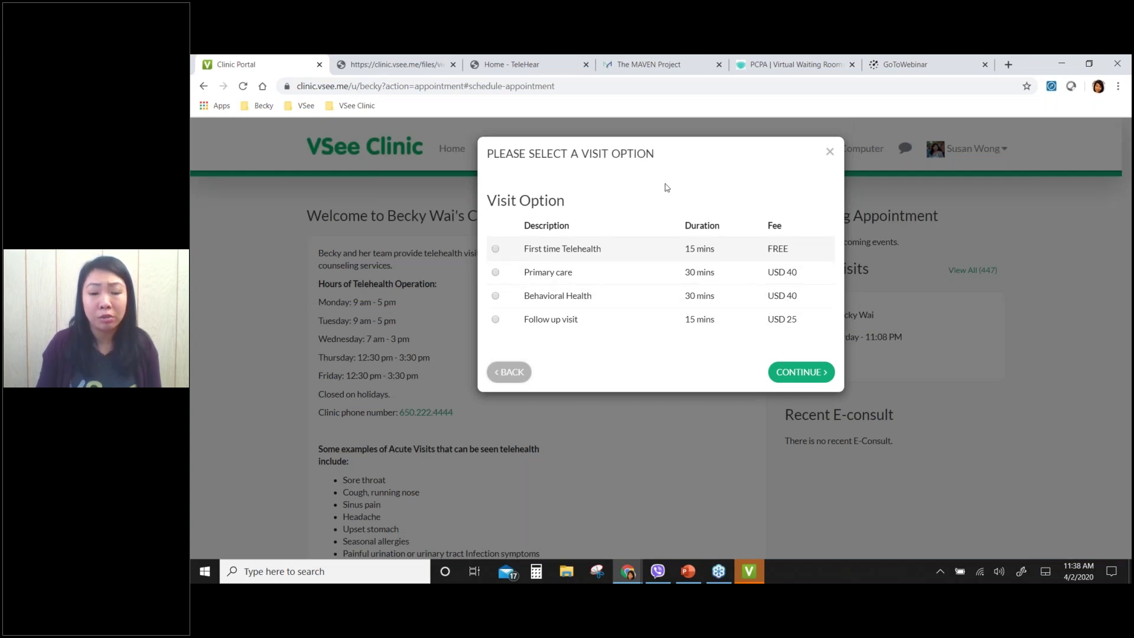
left_click(496, 273)
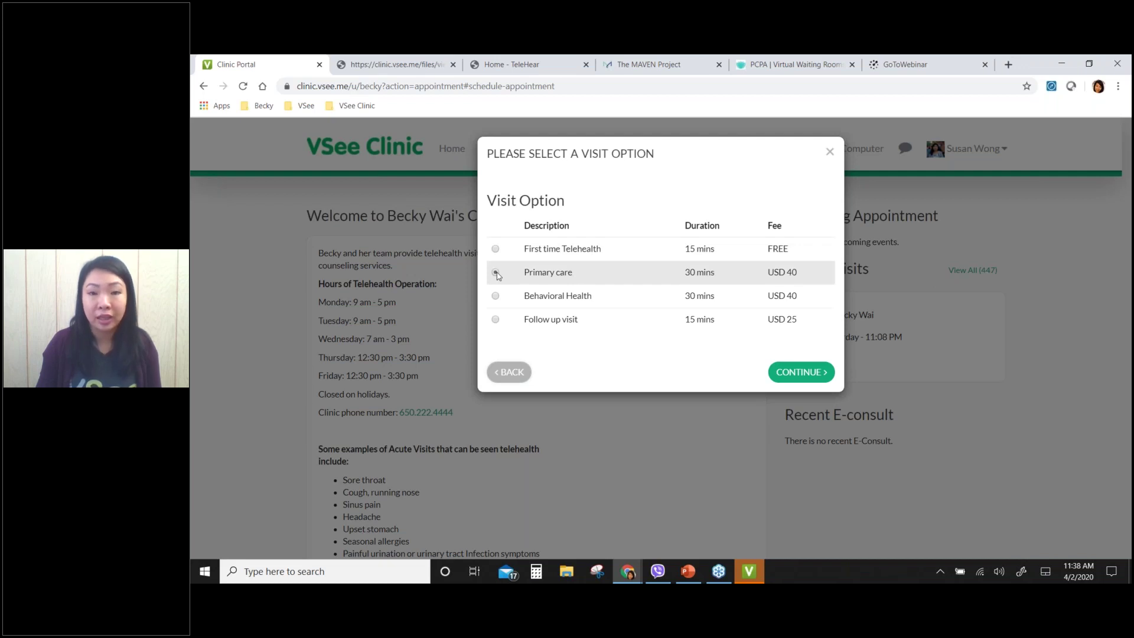